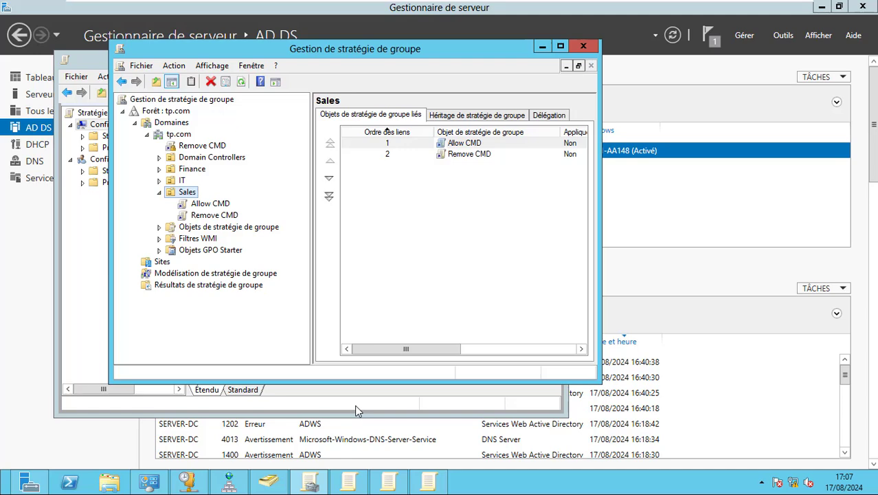
Review the Allow CMD and Remove CMD GPOs linked to Sales, then open the Sales OU's actions menu
key(Down)
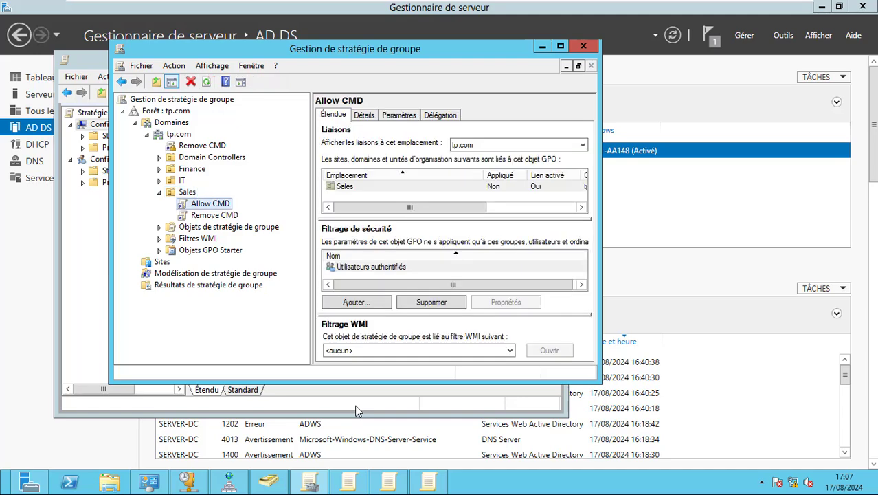
key(Down)
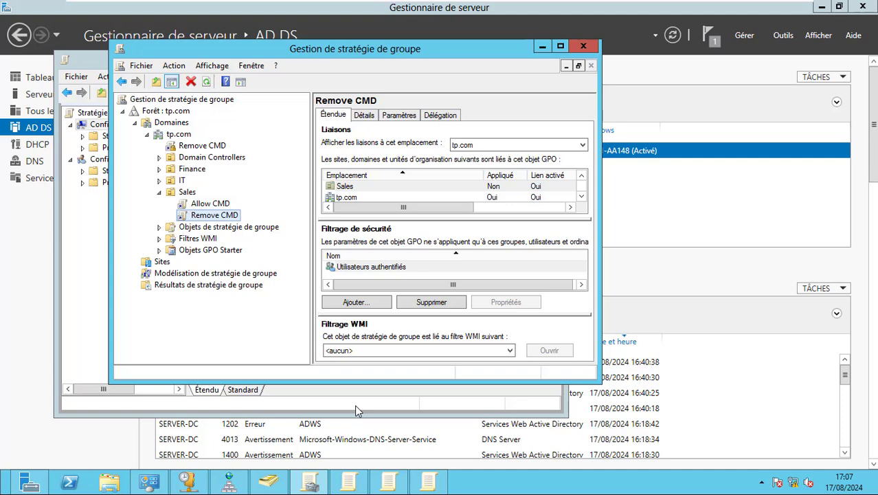
key(Up)
key(Up)
key(Menu)
Create a new GPO named 'Desactivé USB' linked to the Sales OU
key(Down)
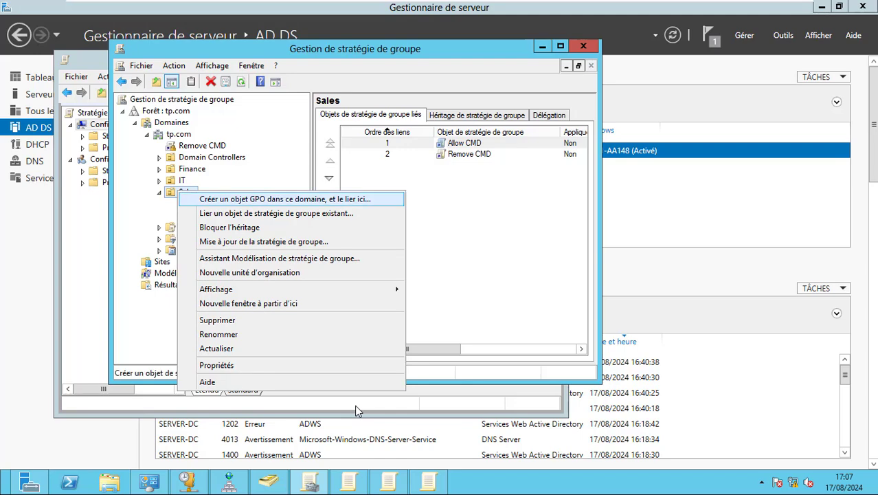
key(Return)
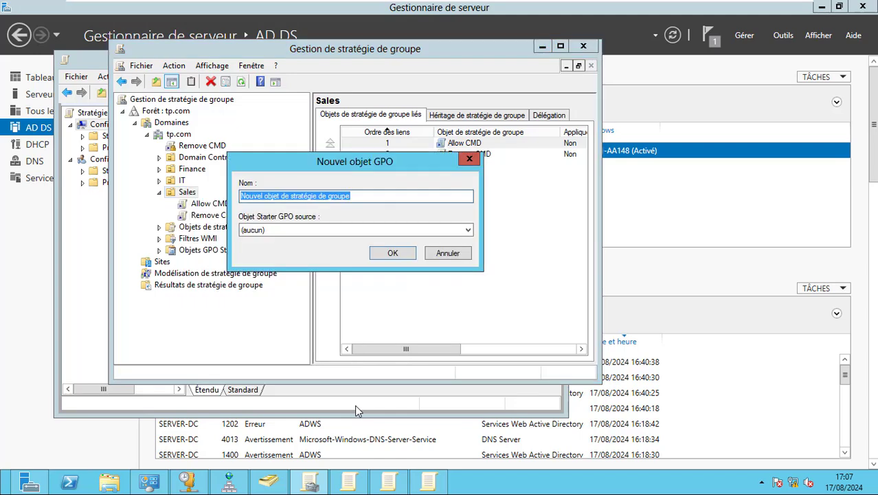
text(Desac)
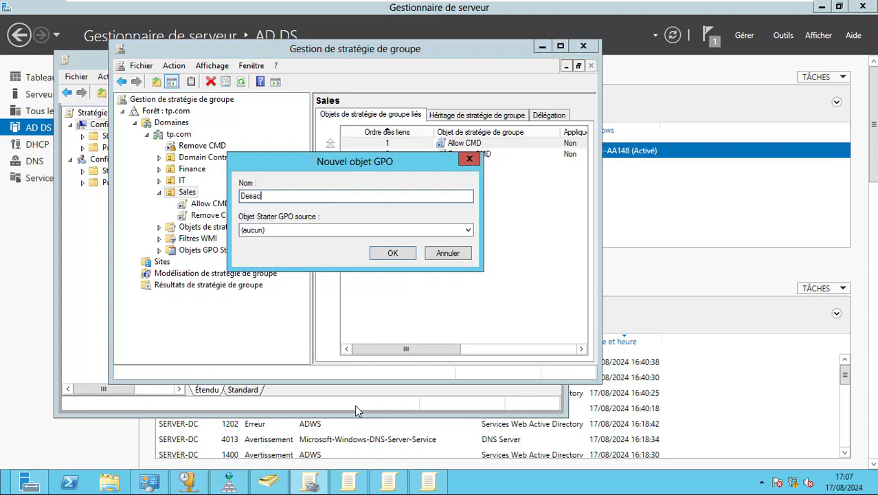
text(tivé USB)
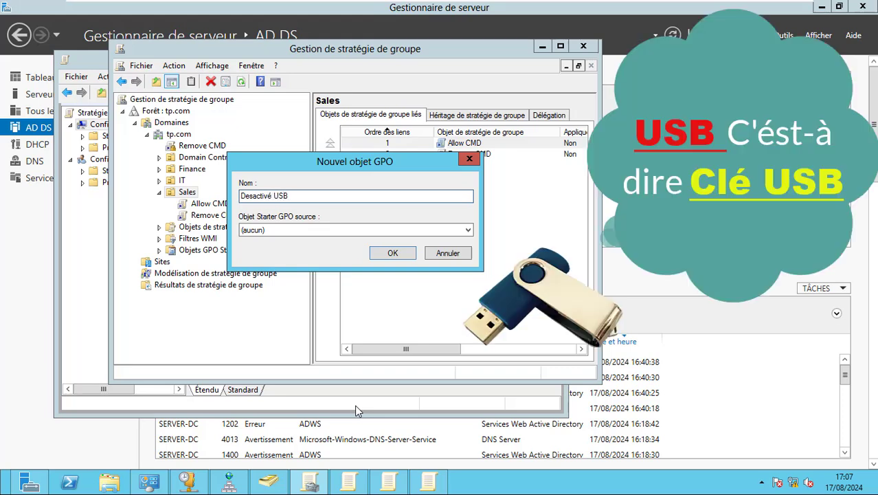
key(Return)
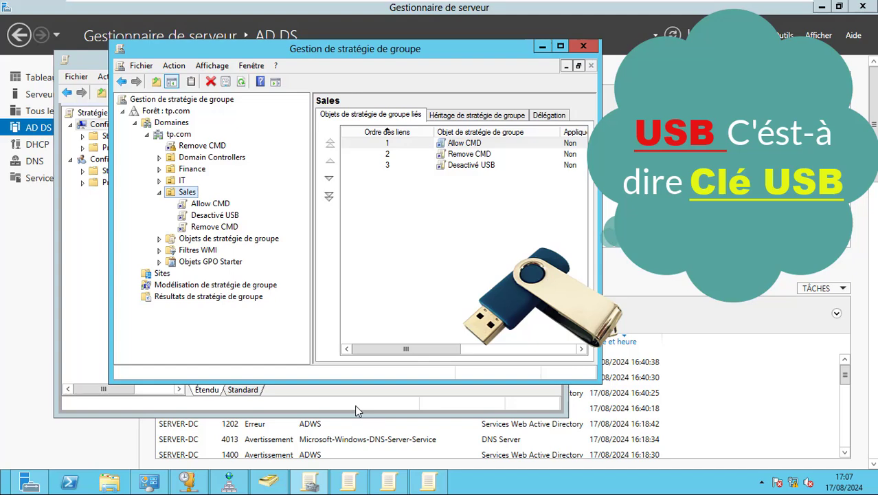
Cancel the accidental Sales rename and display the Desactivé USB GPO's scope details
key(F2)
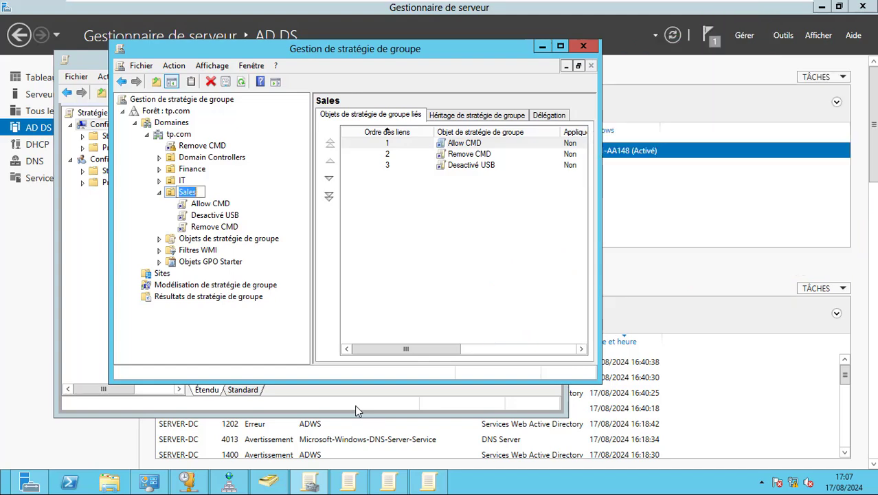
key(Escape)
key(Down)
key(Down)
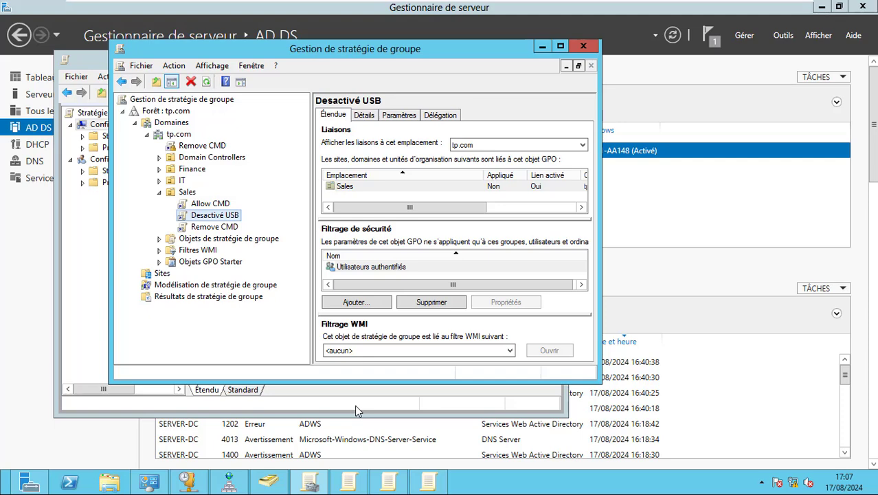
key(Left)
key(Down)
key(Down)
From Desactivé USB's Délégation advanced security, start adding a user and switch to Active Directory Users and Computers
click(440, 115)
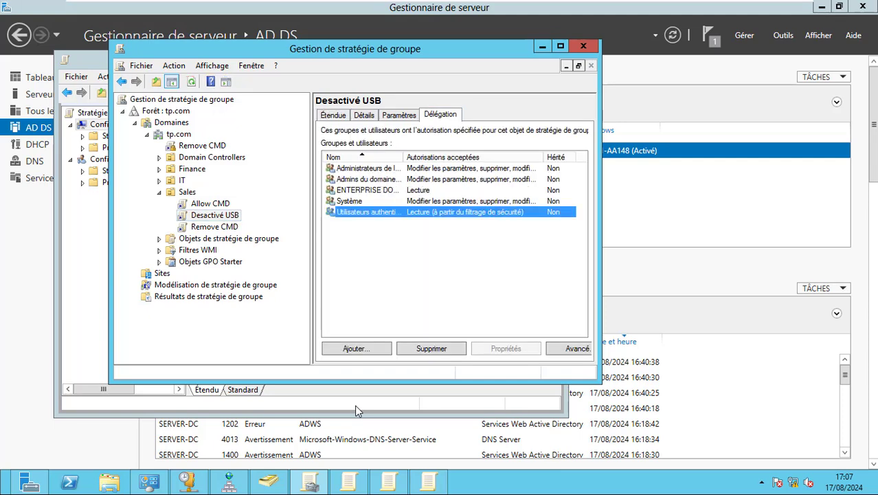
click(578, 348)
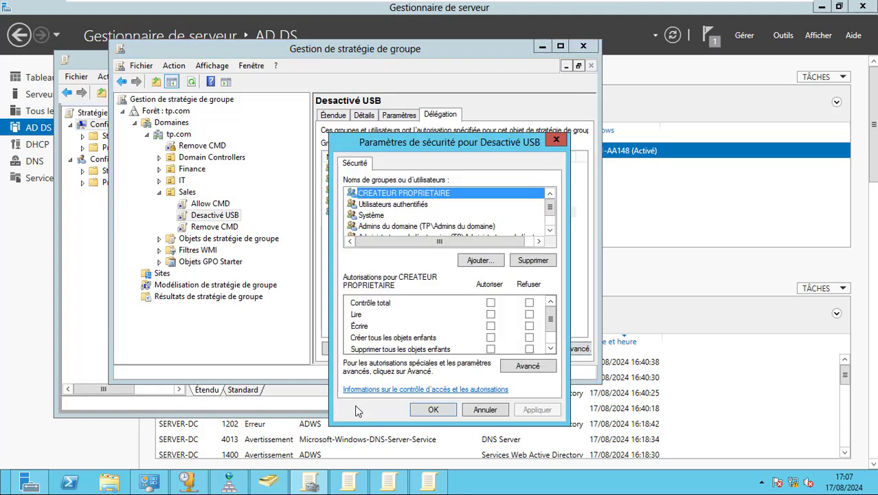
click(481, 260)
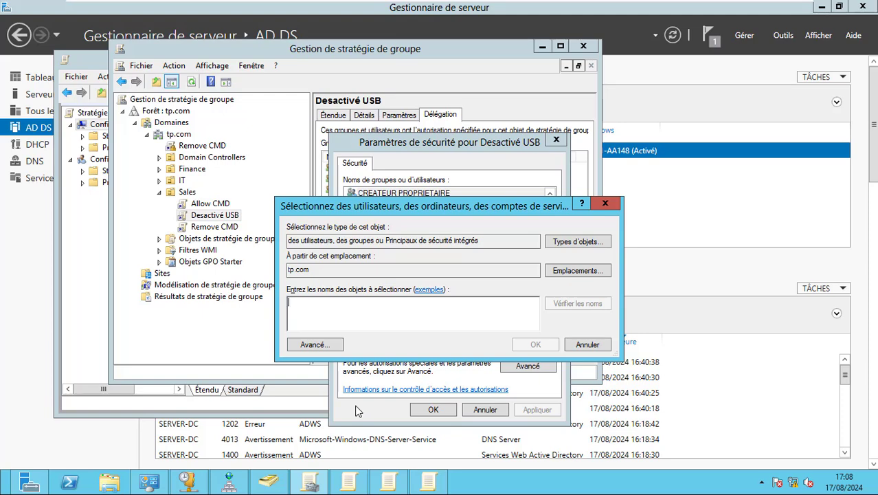
key(alt+Tab)
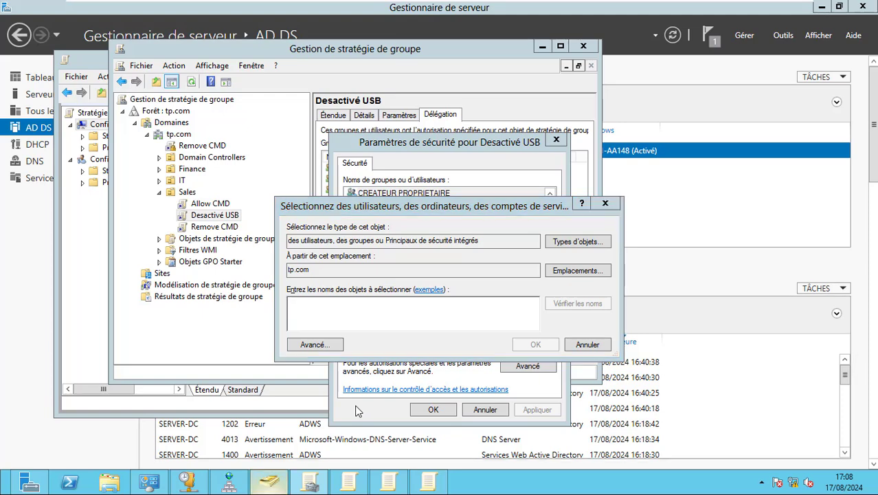
Refresh the Sales OU's accounts and pick out the sales user to be denied
key(F5)
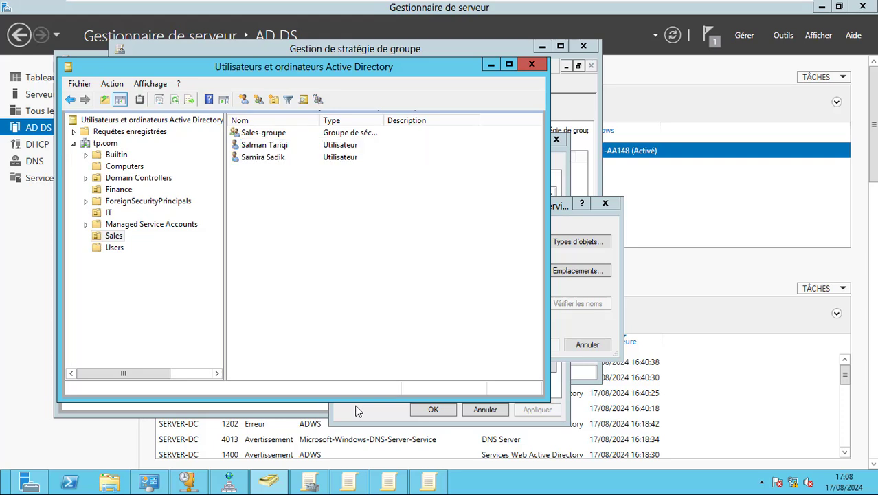
key(Down)
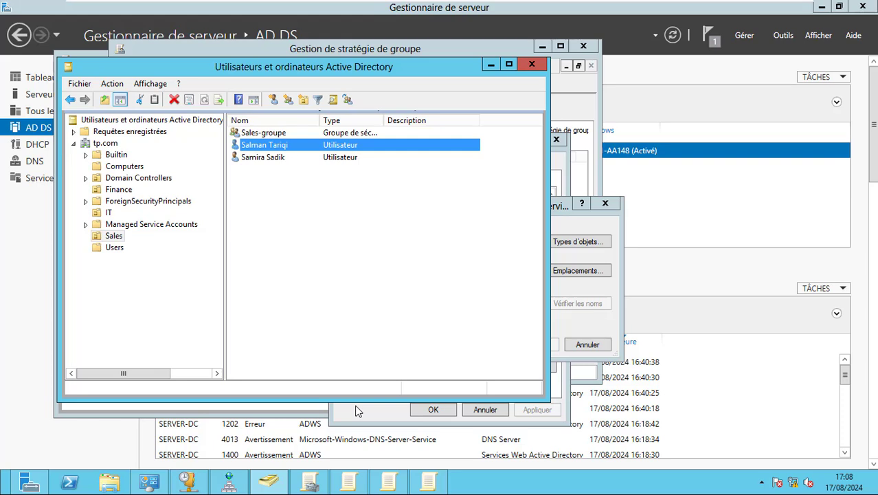
Add the sales user to Desactivé USB's permissions and deny them Apply group policy
click(355, 410)
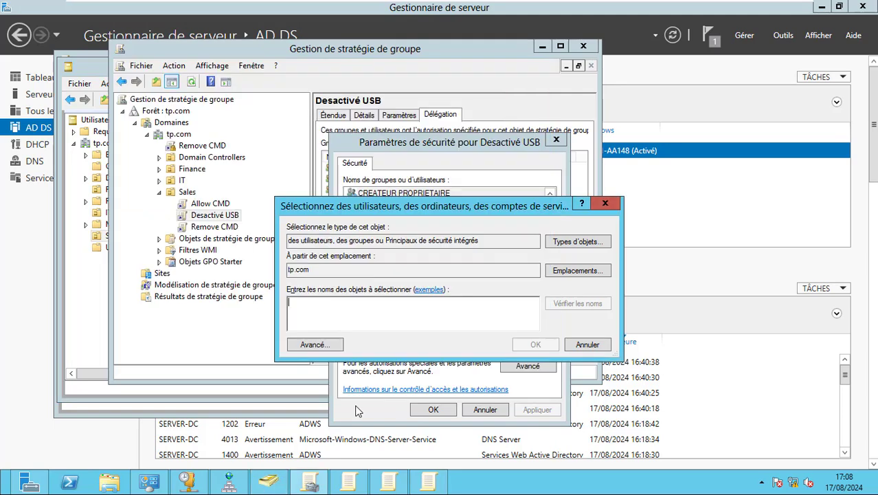
text(SALMA)
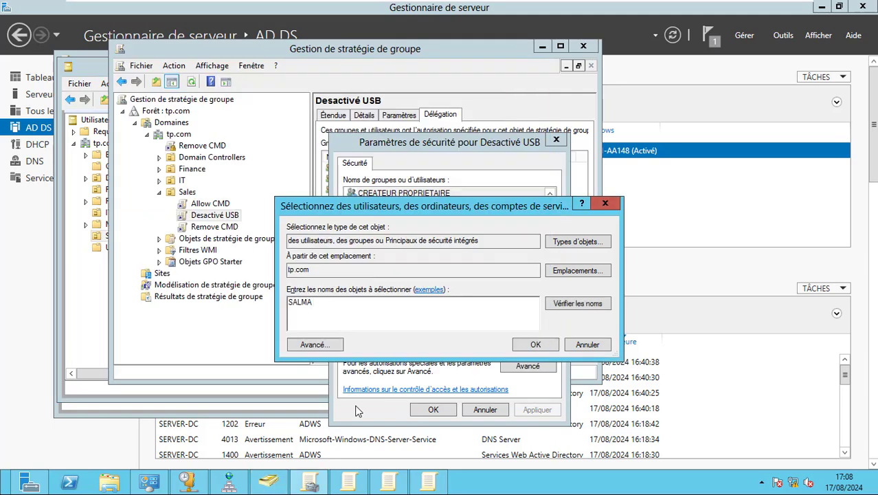
key(Return)
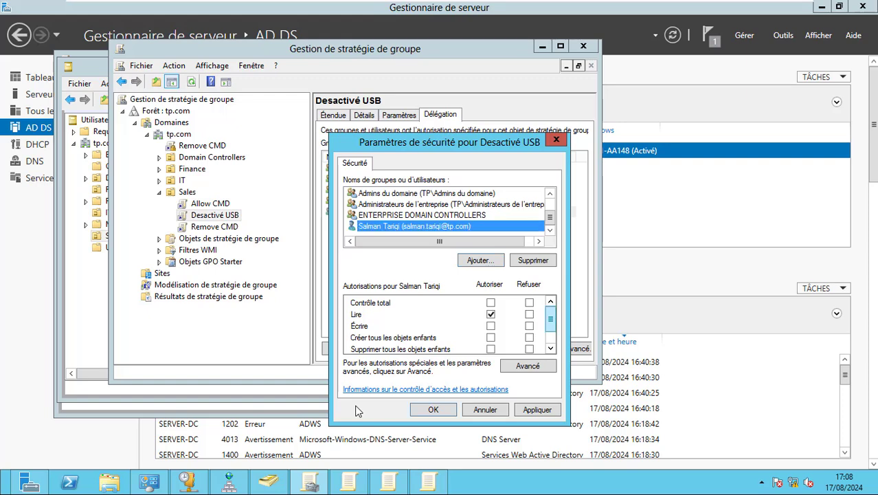
scroll(357, 410, down, 1)
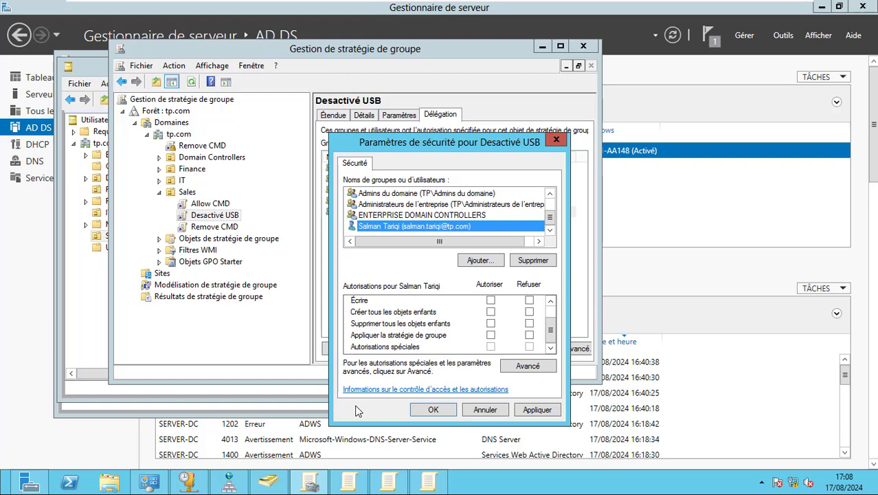
key(space)
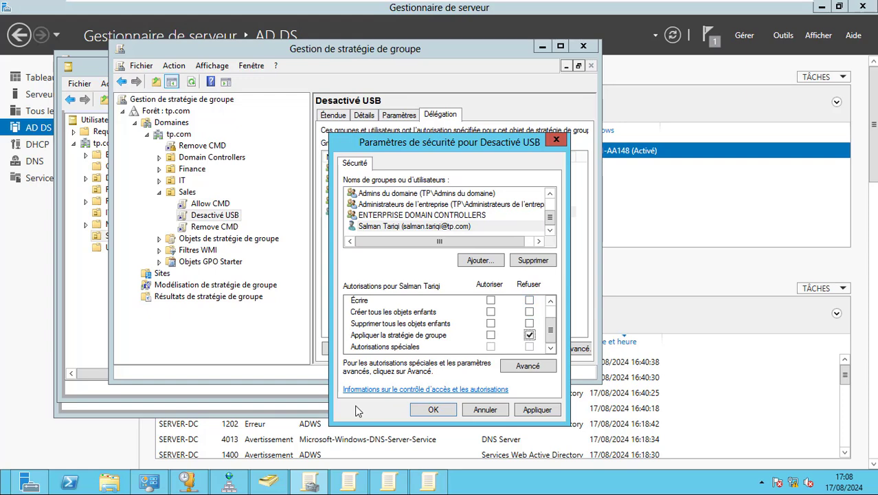
key(Return)
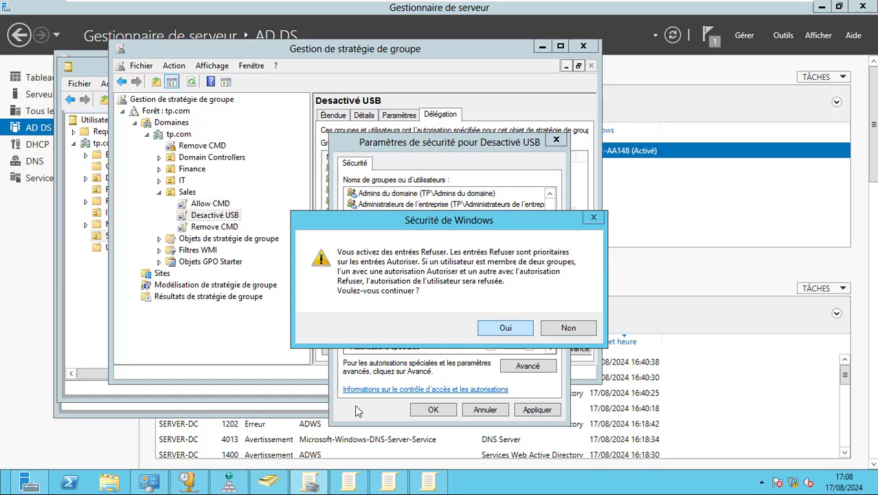
key(Return)
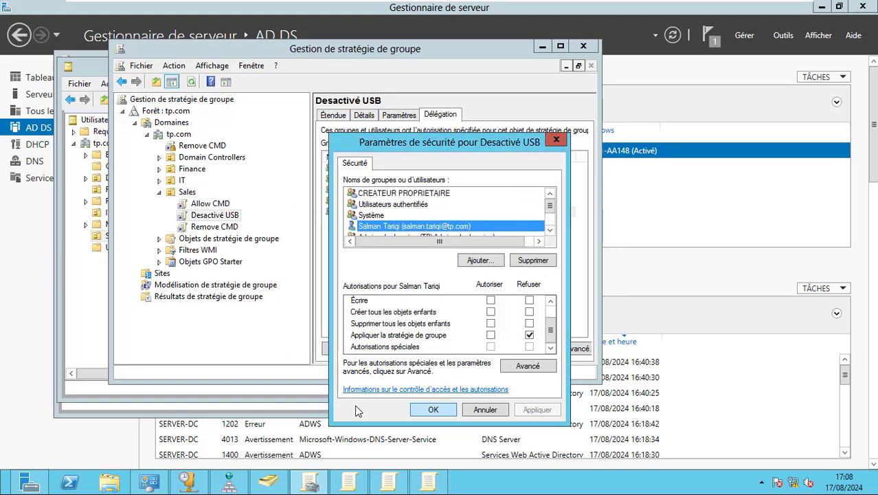
key(Return)
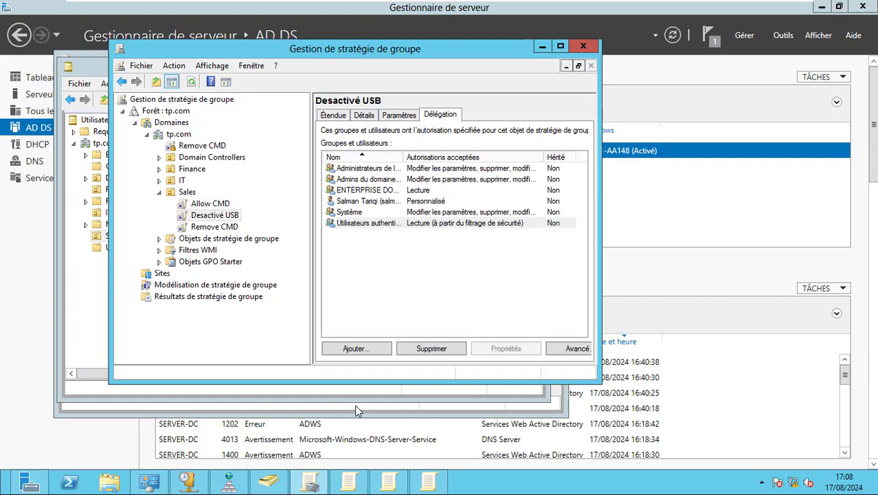
Check the denied user's Personnalisé permission entry on the Desactivé USB Délégation tab
key(Tab)
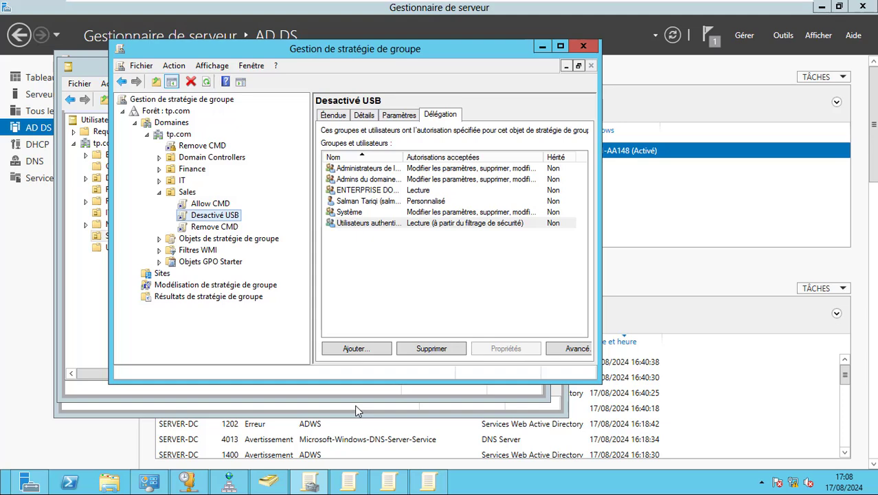
click(368, 201)
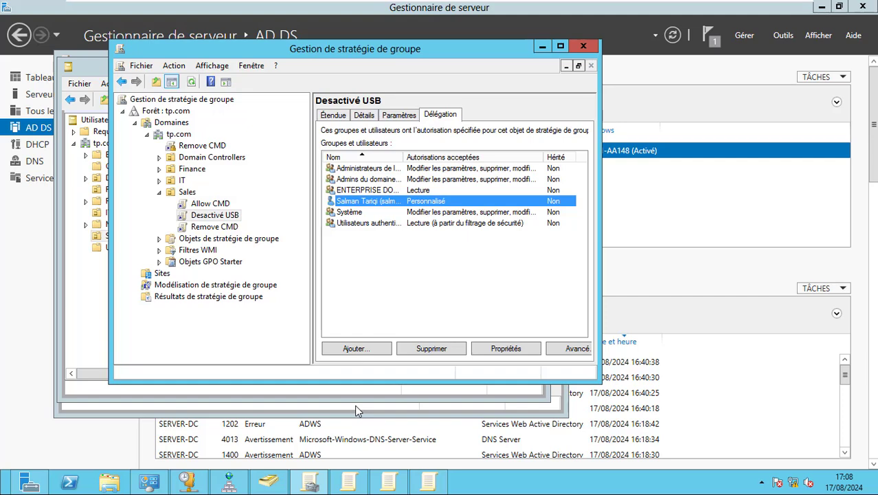
drag(403, 157, 474, 158)
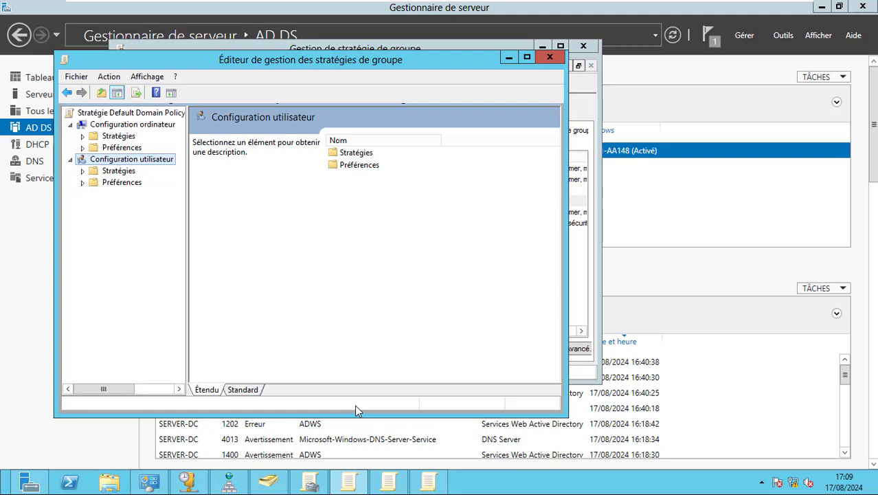
On the Windows 10 client, run gpupdate /force, which fails due to clock desynchronisation
key(ctrl+alt+Right)
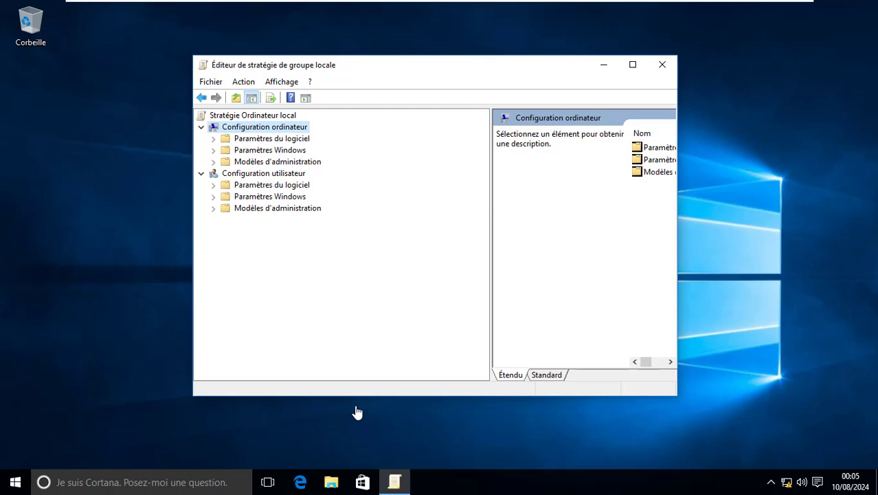
key(super+r)
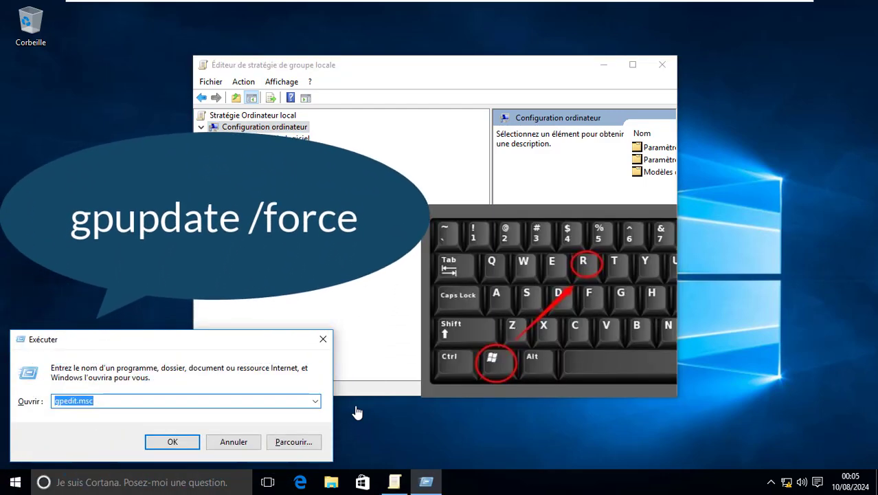
text(gpupdate )
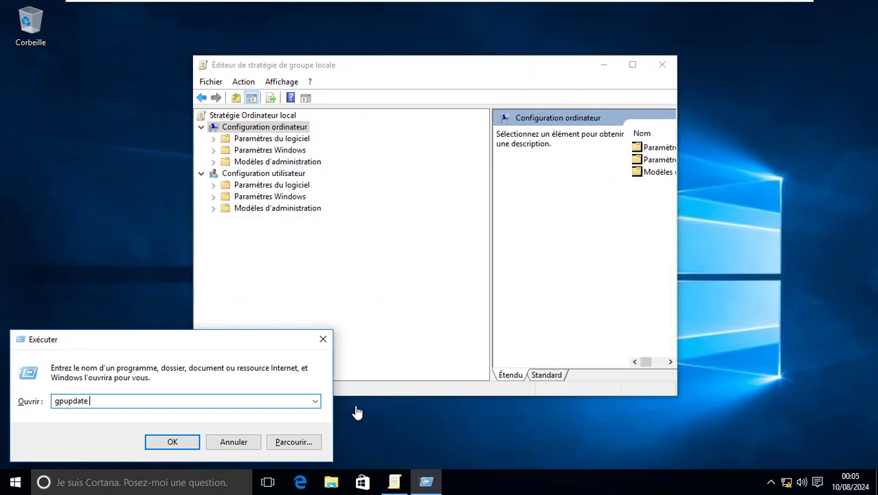
text(/force)
key(Return)
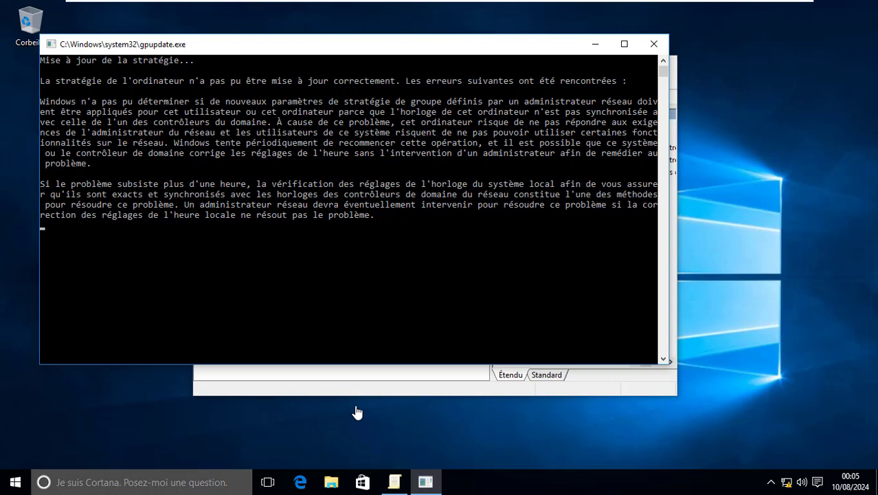
key(super)
Dismiss the Start menu's power choices and lock the session to switch user
key(Down)
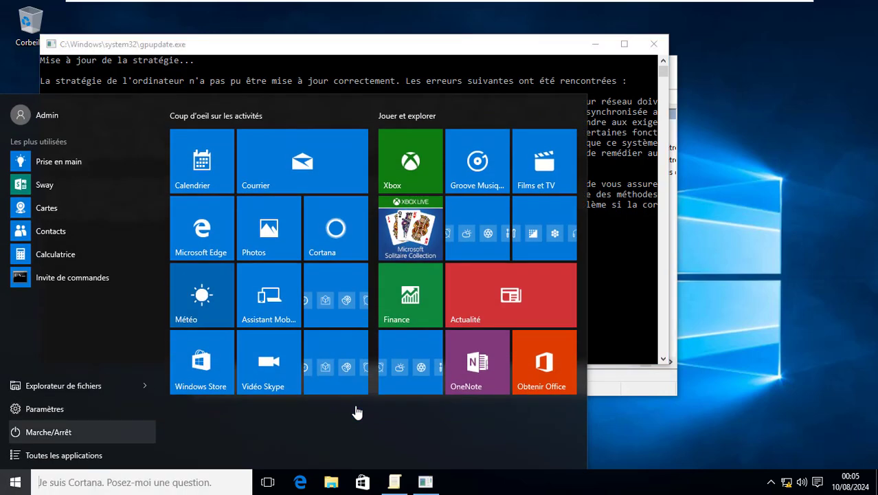
key(Return)
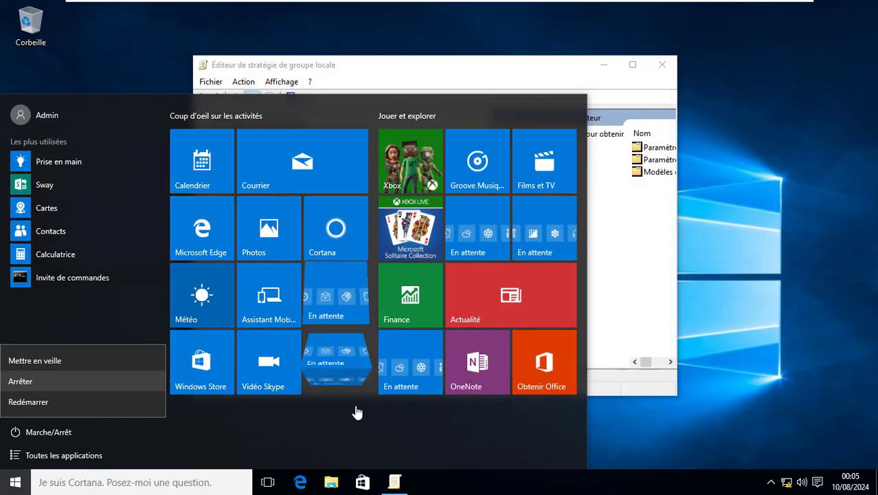
key(Escape)
key(Return)
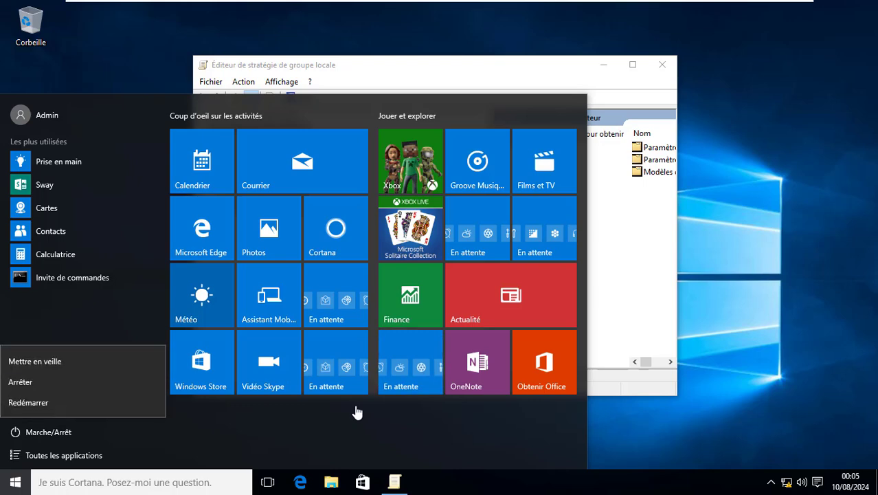
key(Escape)
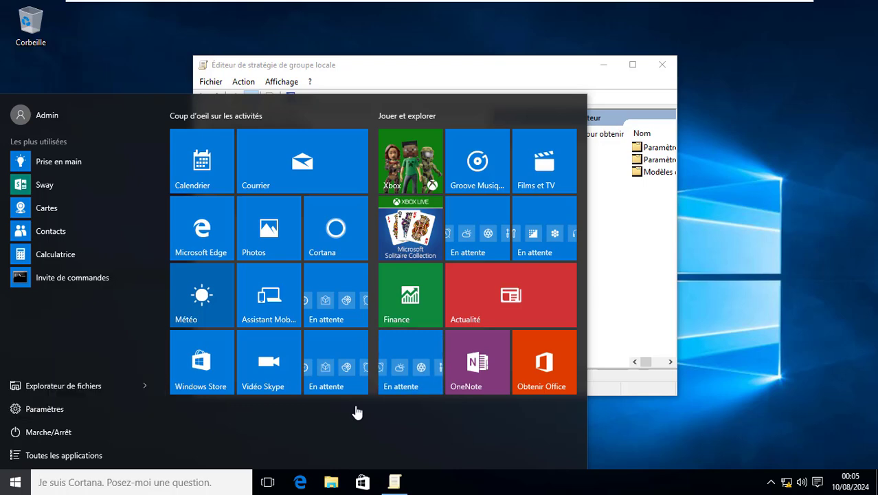
key(Escape)
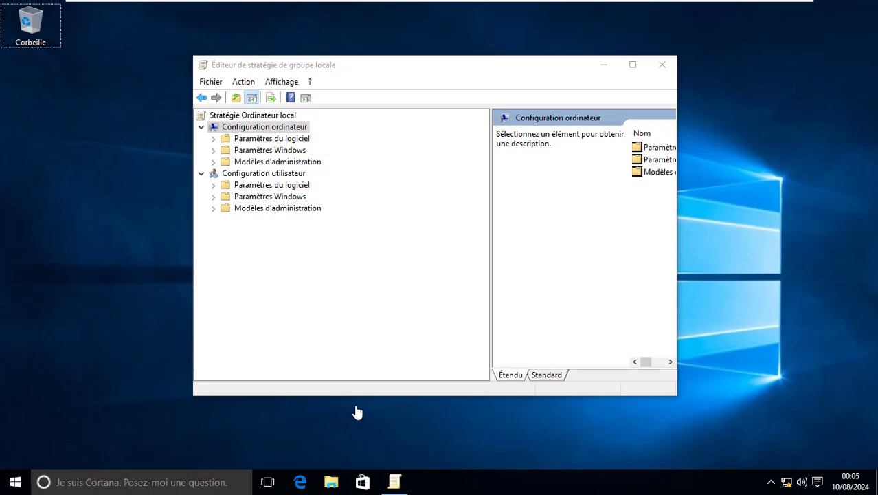
key(super+l)
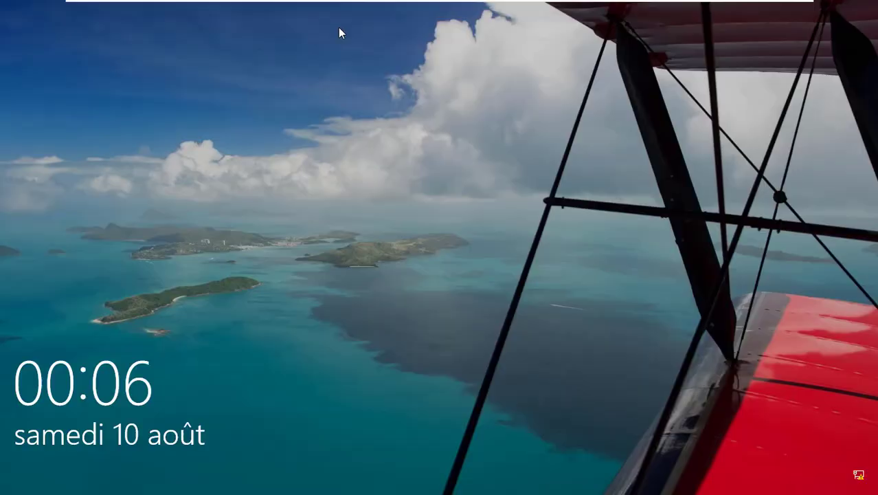
Sign in as another user with the sales user's domain username and password
click(338, 27)
click(77, 459)
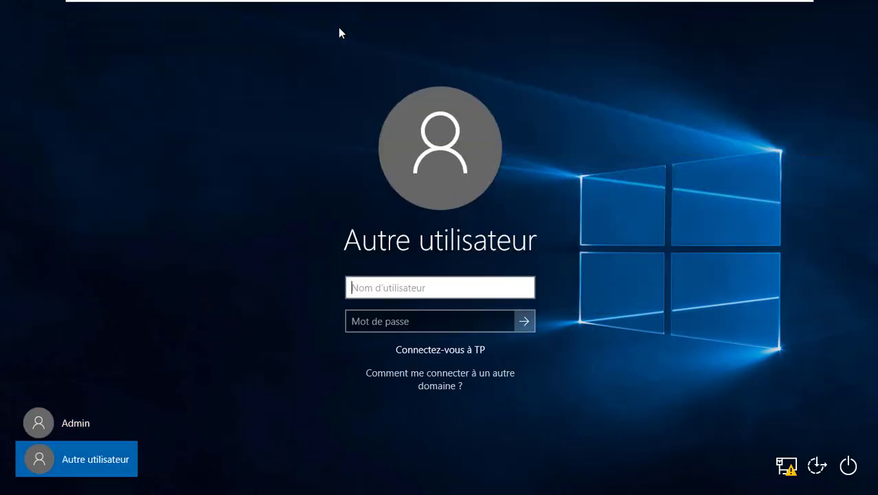
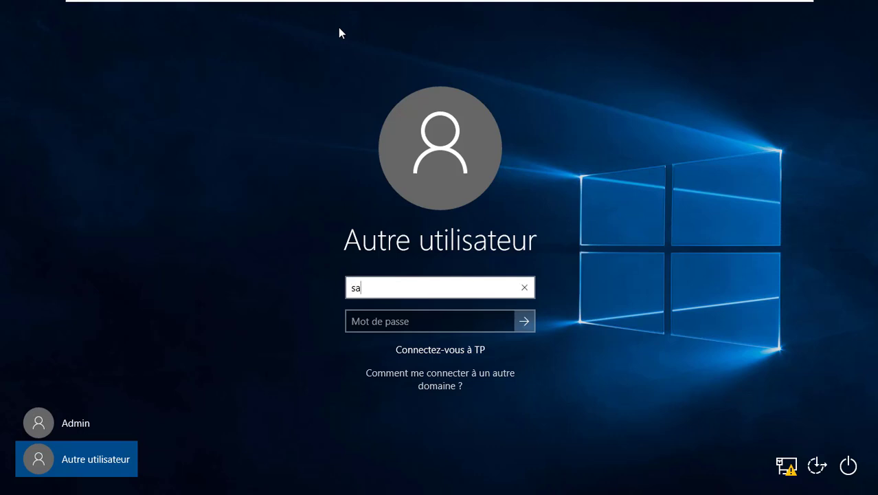
key(Tab)
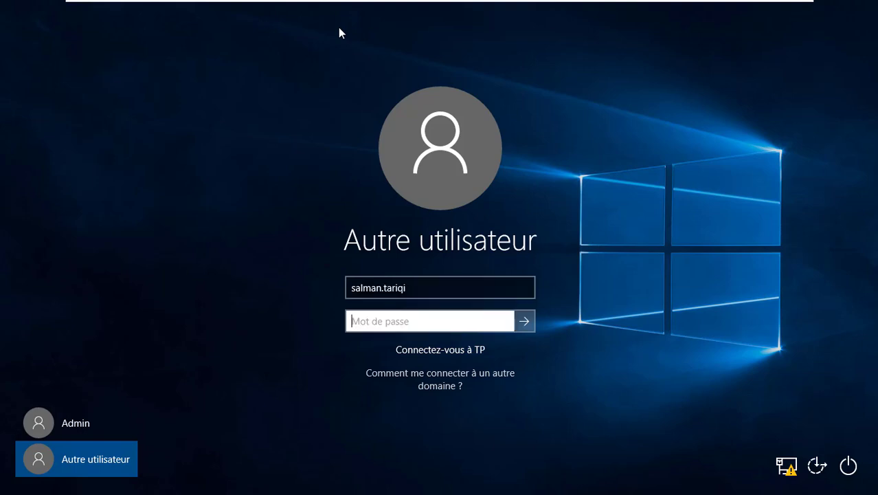
text(********)
key(Return)
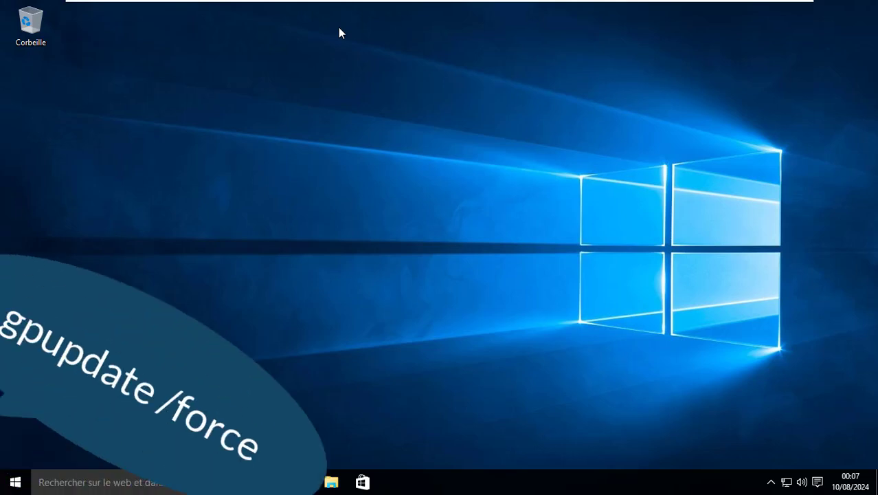
Run gpupdate /force in the sales user's session; it again reports a clock sync error
key(super+r)
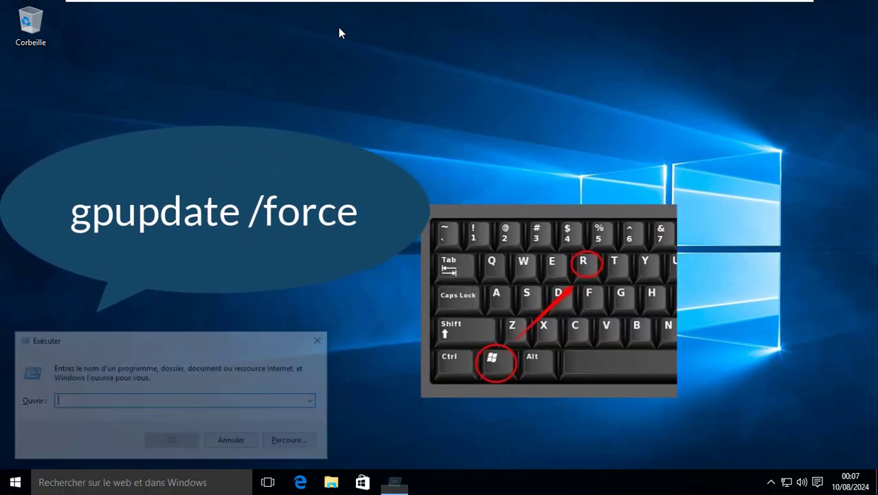
text(gpupdate)
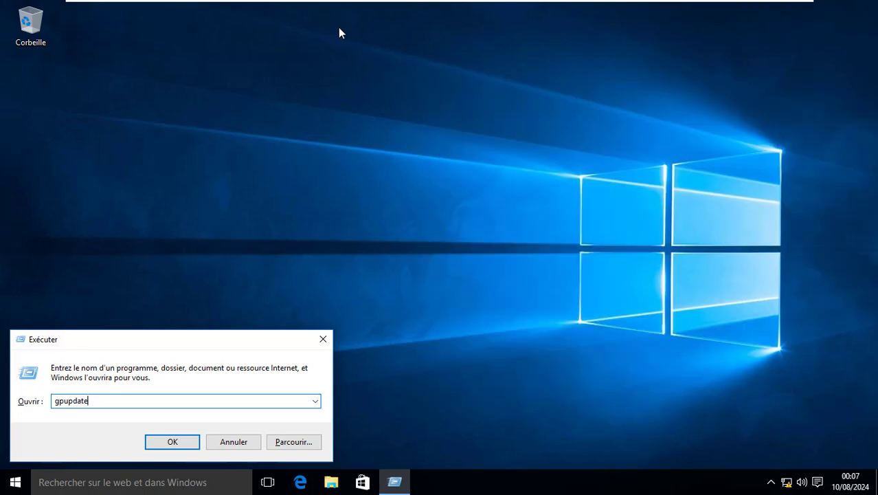
text( /force)
key(Return)
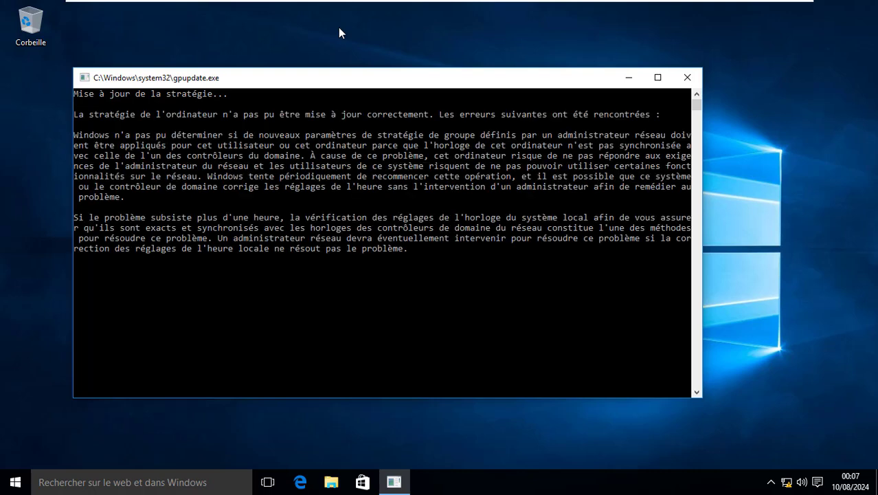
key(super)
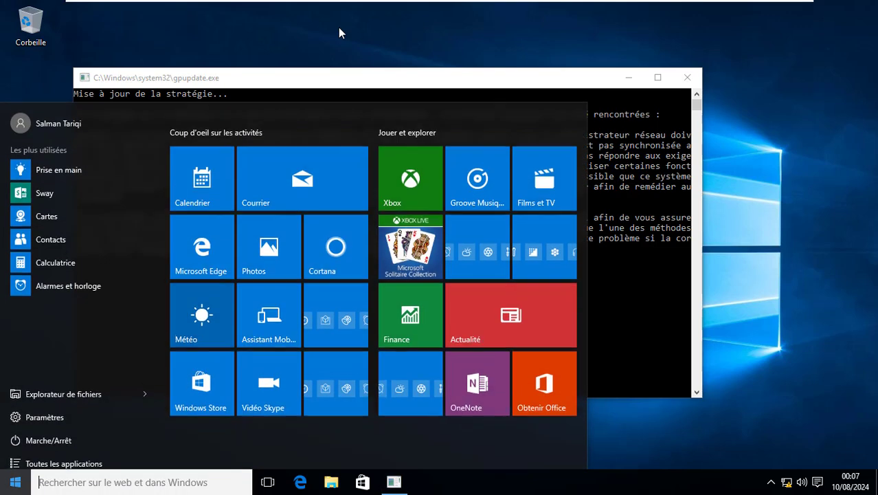
Sign the sales user out and return to the sign-in screen without using the power options
click(58, 115)
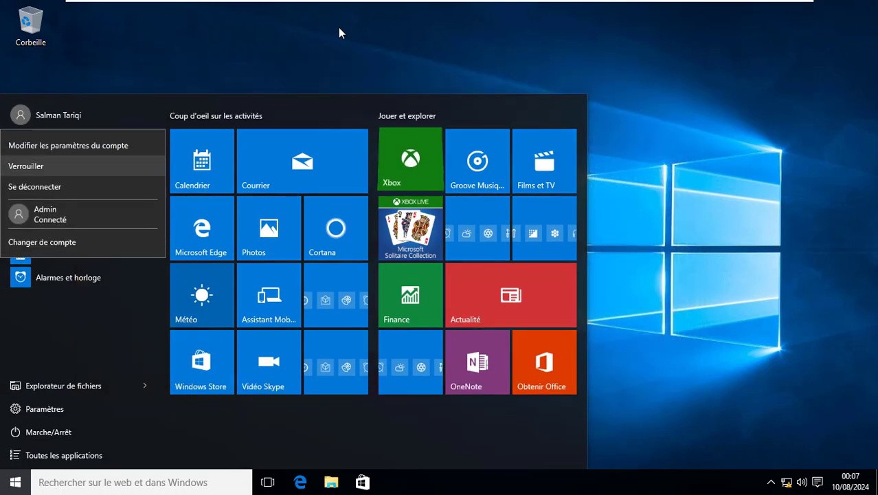
click(36, 186)
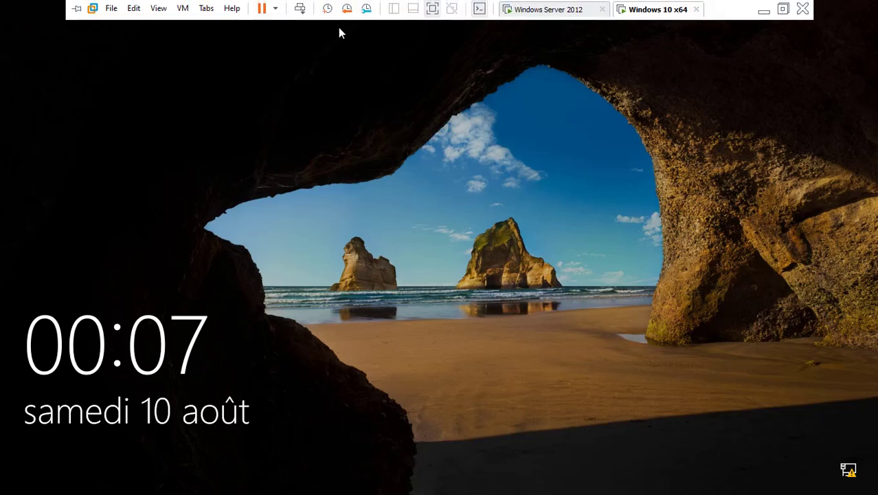
click(339, 28)
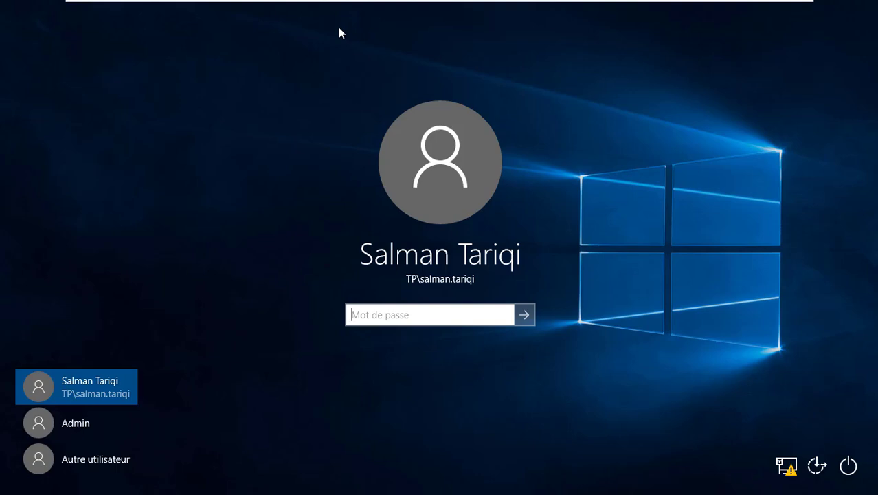
click(848, 466)
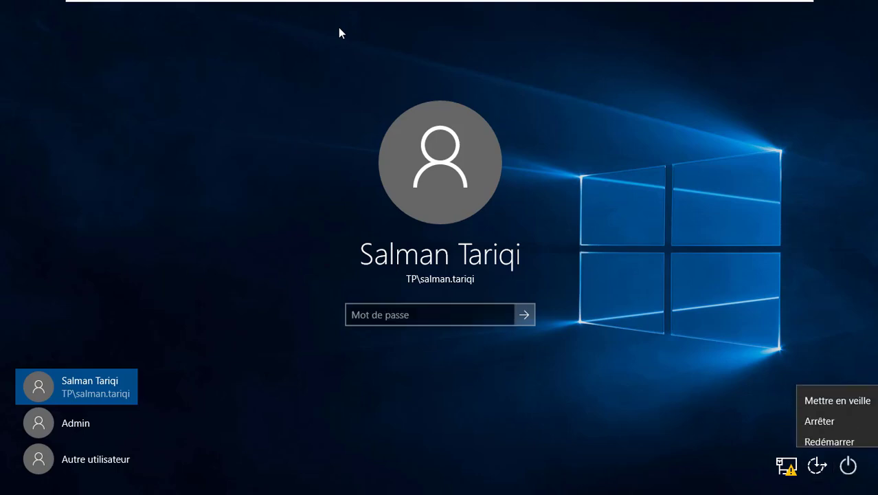
click(829, 431)
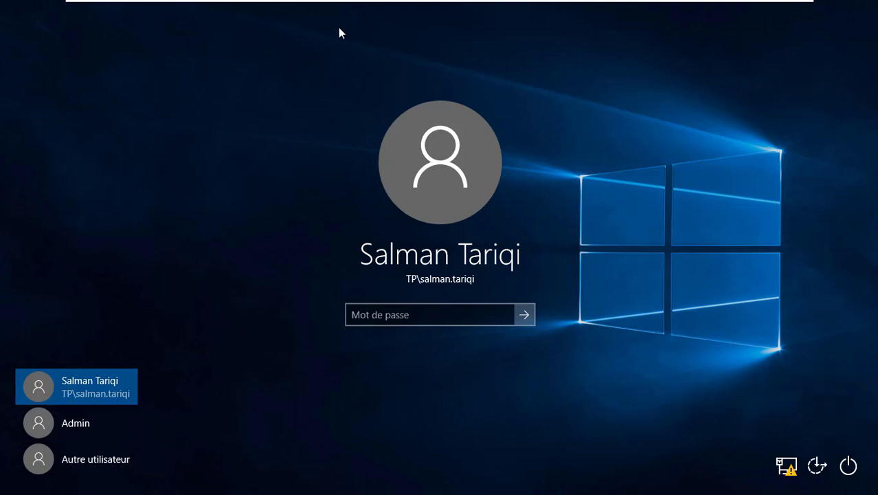